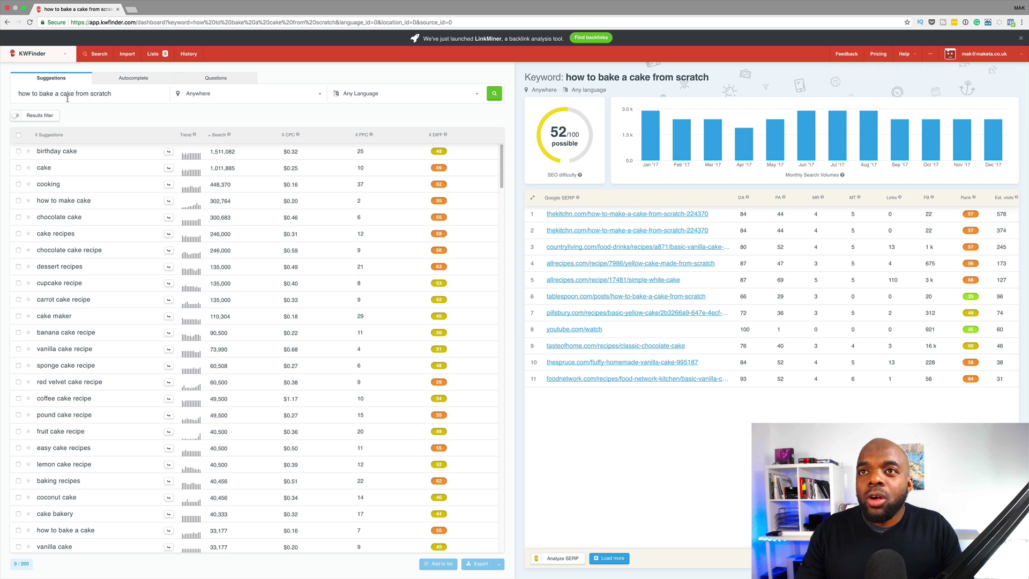
- Change the keyword to 'how to bake a vanilla cake' and run the search
drag(62, 94, 118, 106)
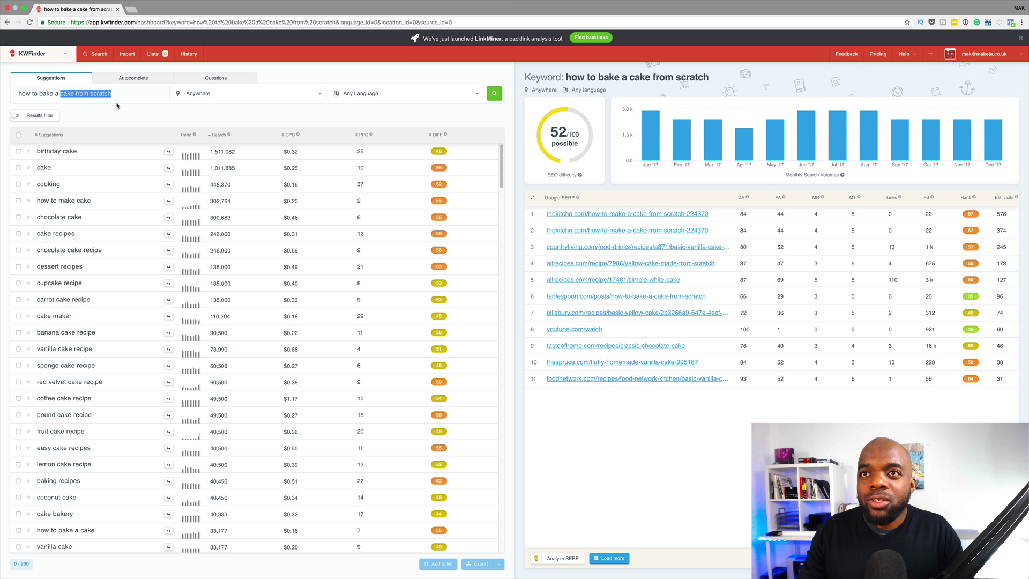
key(BackSpace)
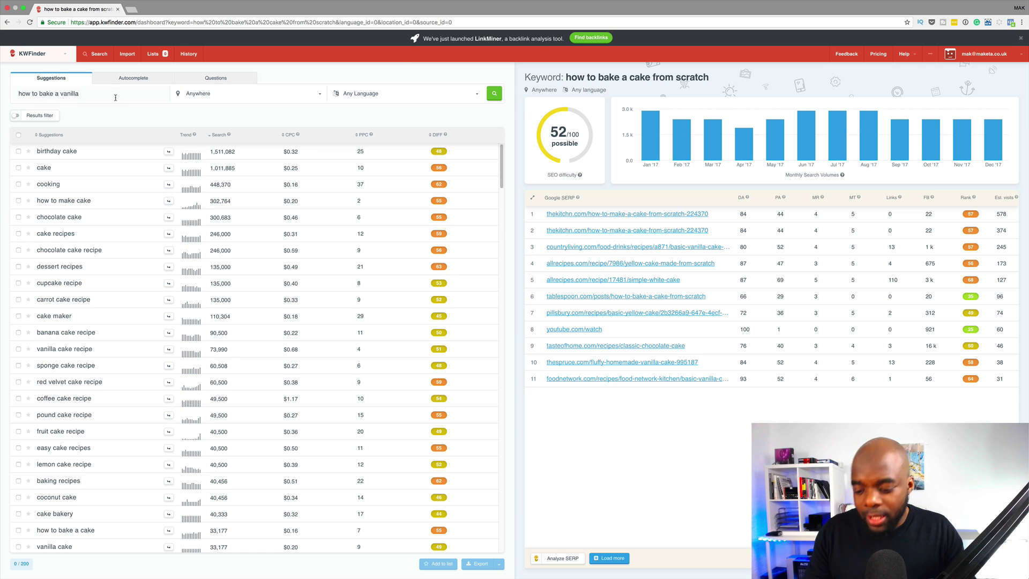
text(e)
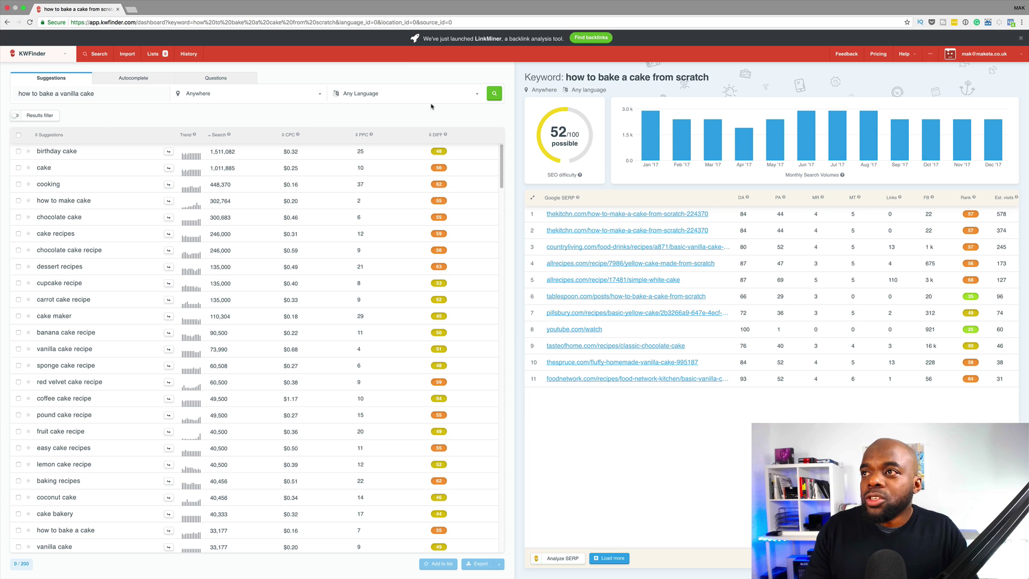
click(494, 95)
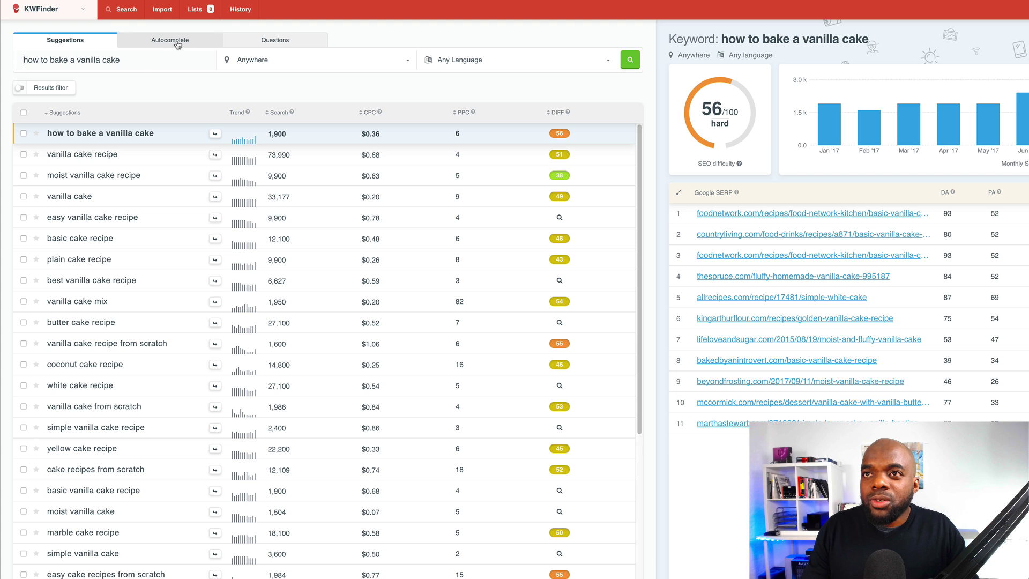
- Fetch Questions keyword ideas for 'how to bake a vanilla cake'
click(283, 45)
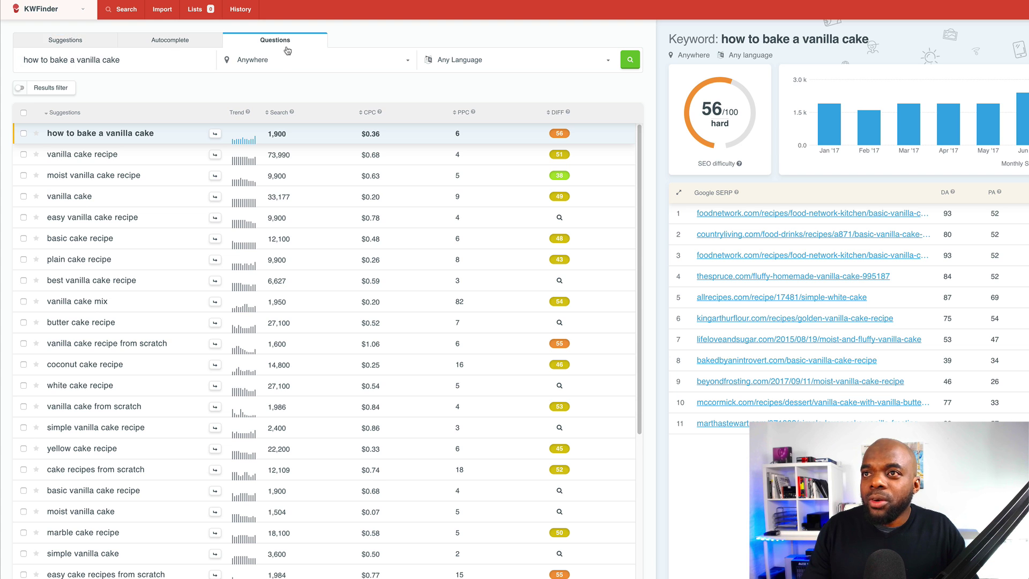
click(630, 60)
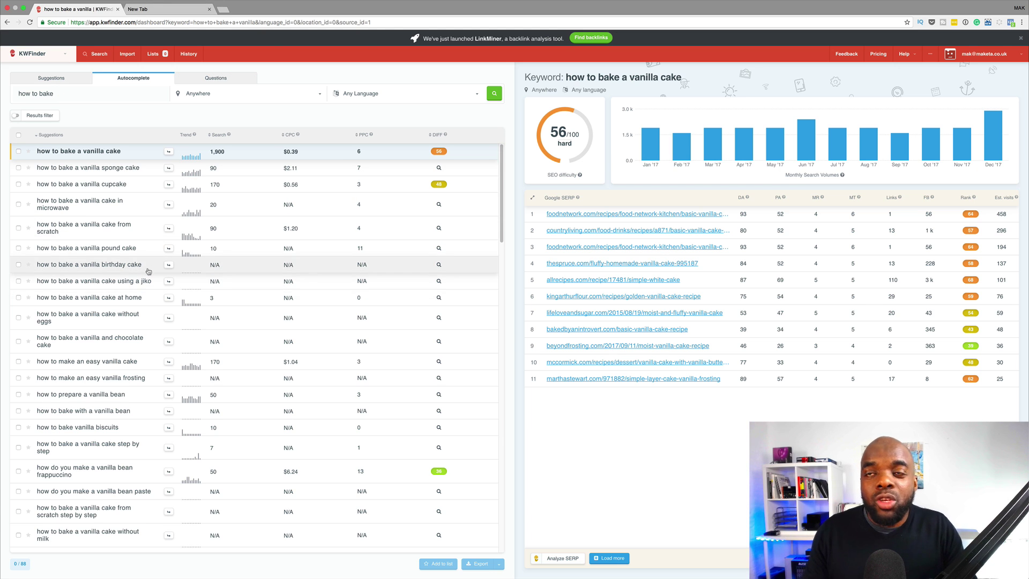
triple_click(61, 94)
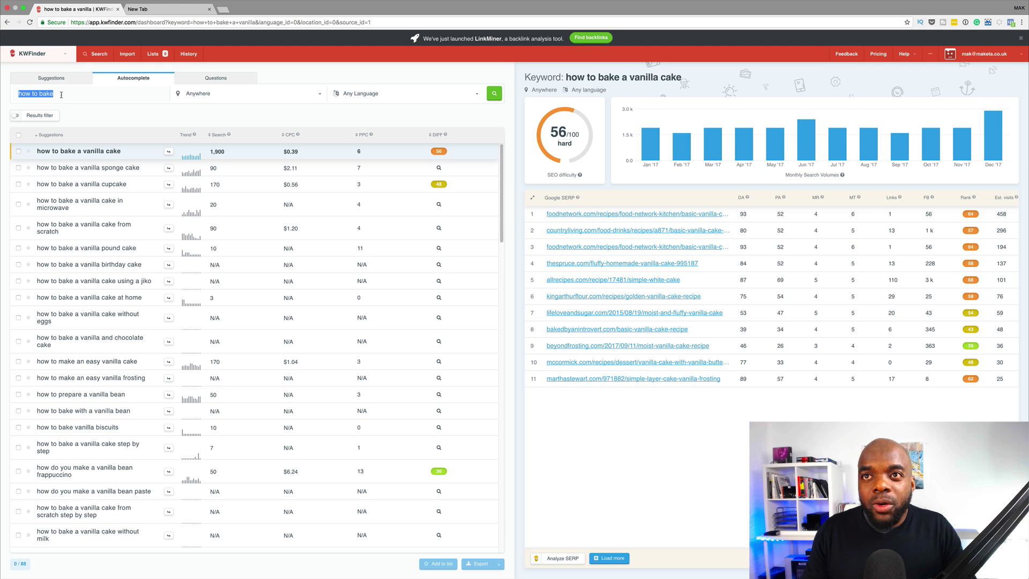
click(173, 11)
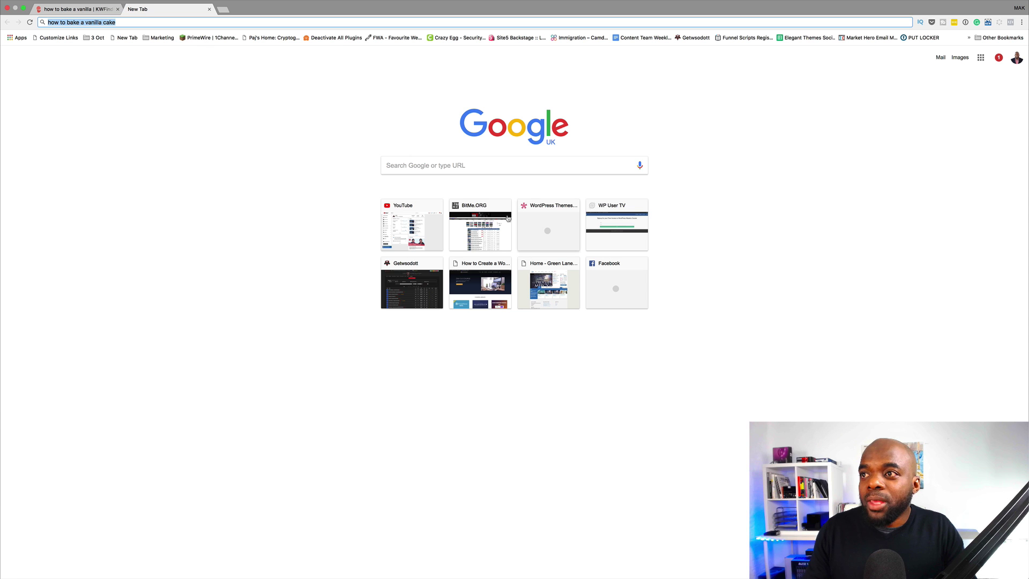
click(444, 166)
text(how to bake a vanilla cake)
text(how to bake)
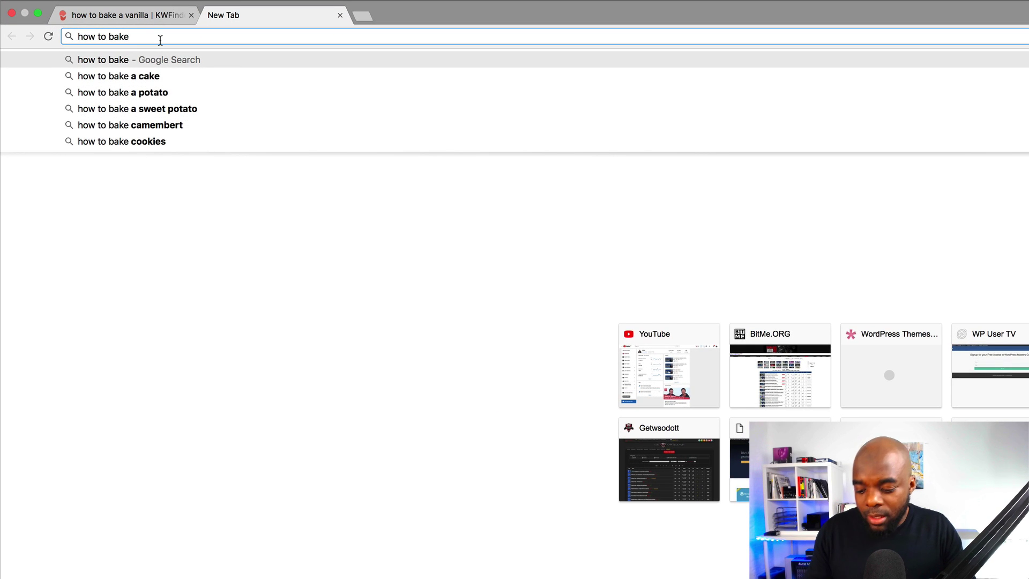
text( a)
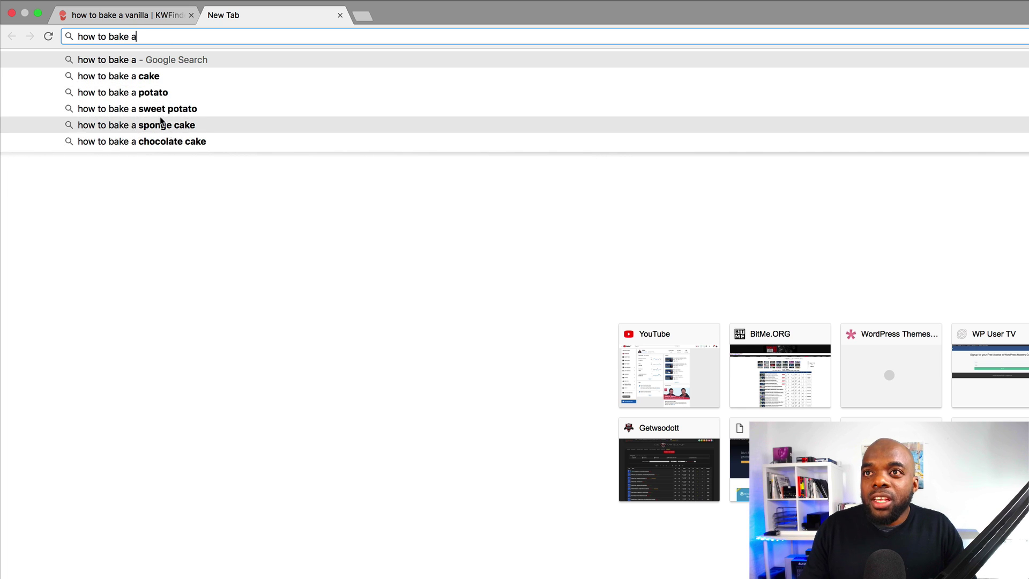
click(154, 16)
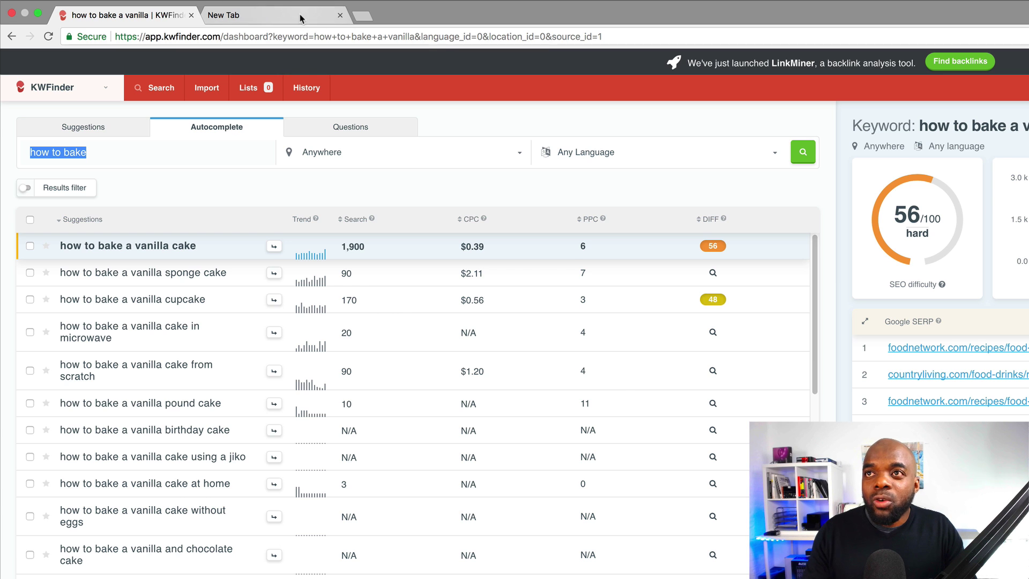
click(269, 16)
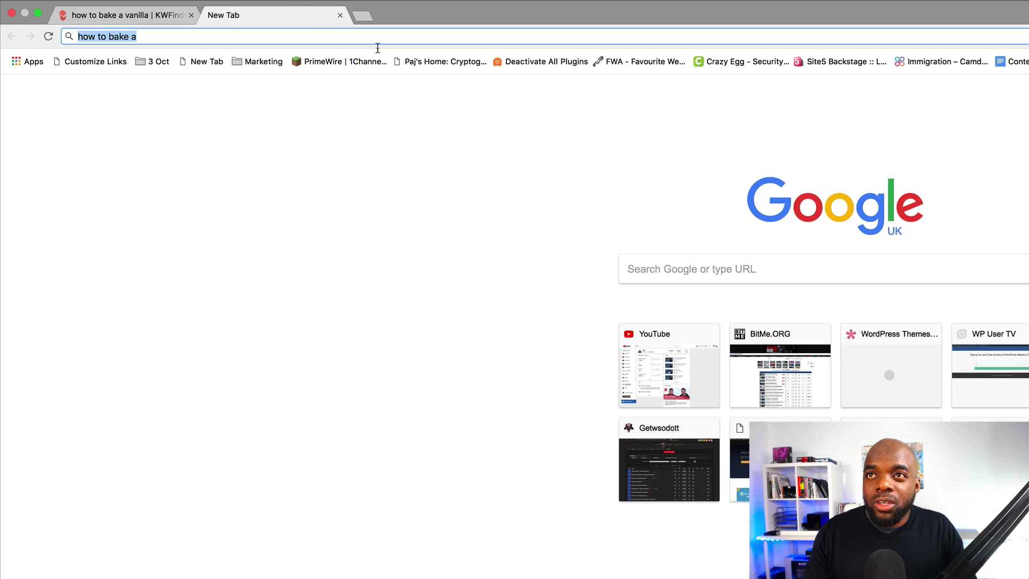
click(141, 15)
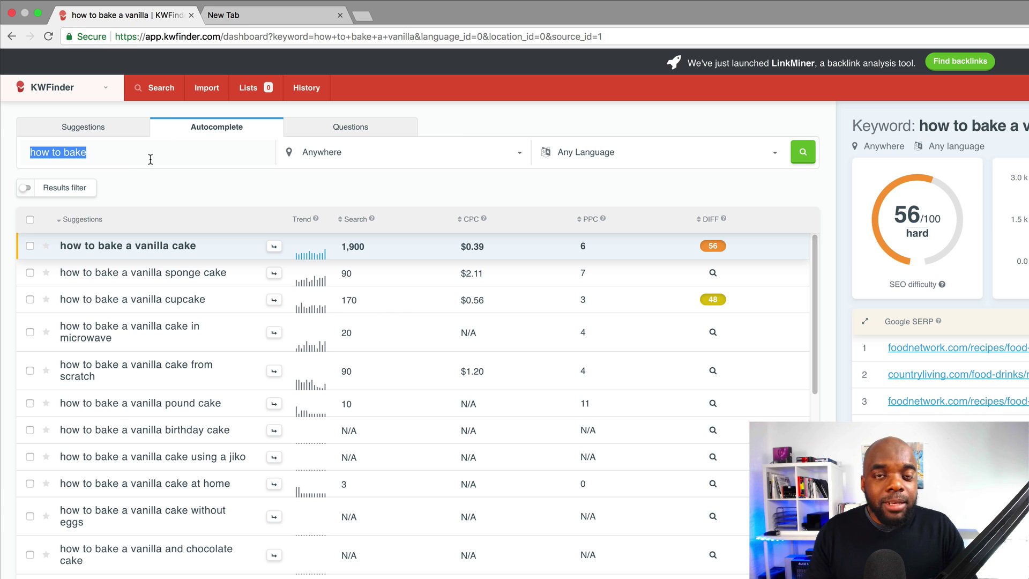
- Run an Autocomplete search for 'how to bake', led by 'how to bake chicken' at 49,500 searches
click(101, 156)
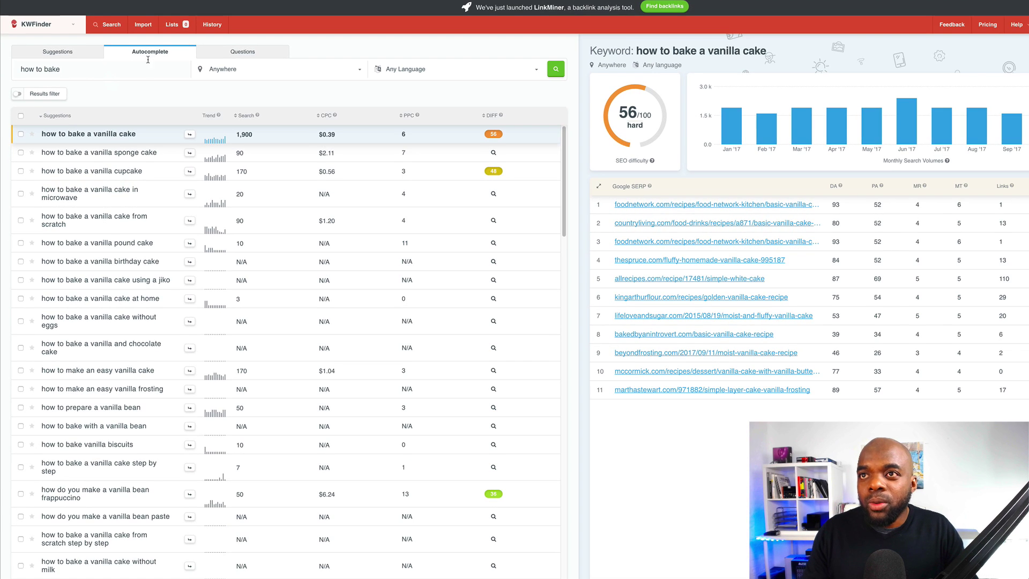
click(557, 70)
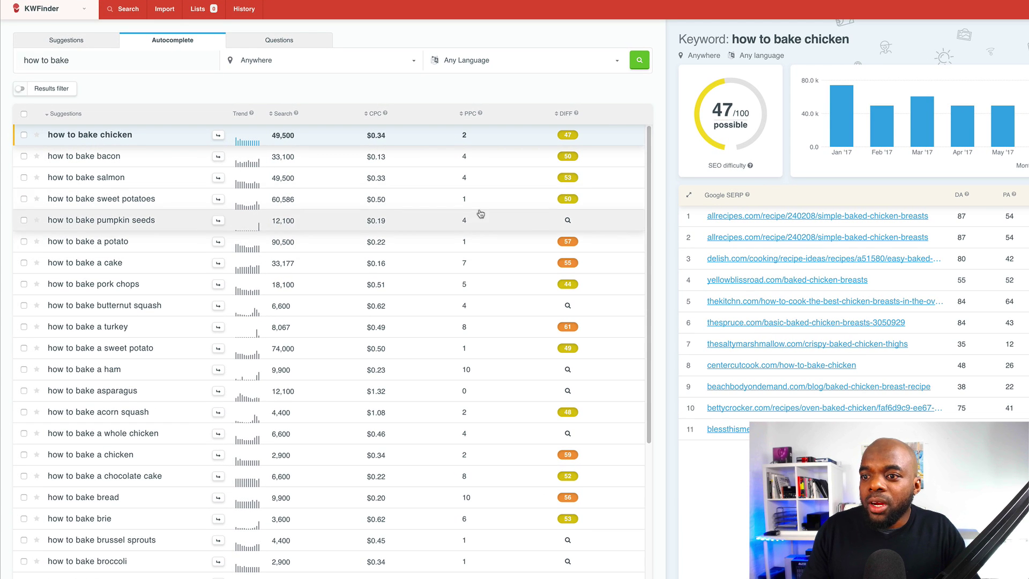
mouse_move(569, 119)
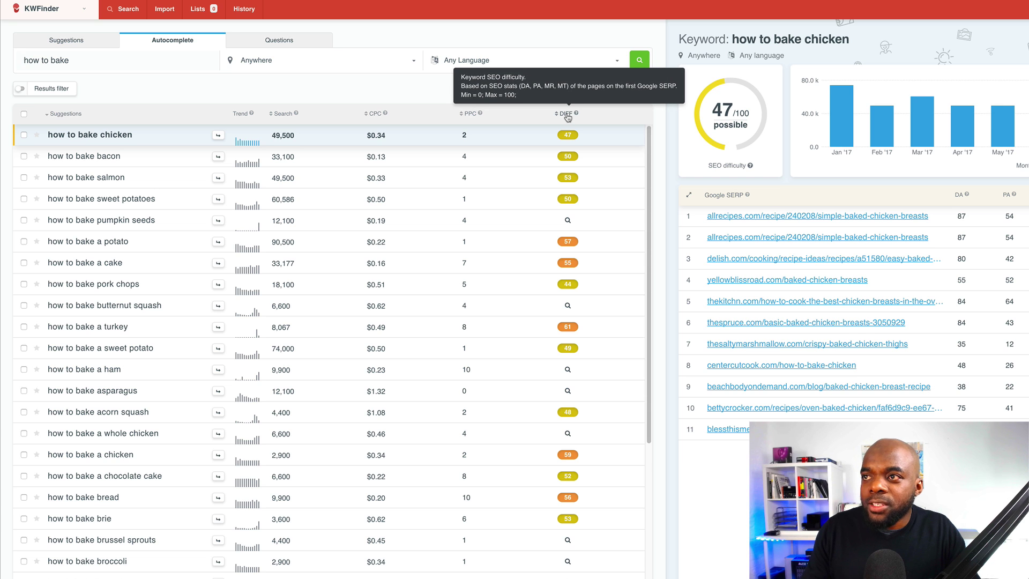
- Sort the 'how to bake' ideas by difficulty ascending, then by search volume
click(567, 114)
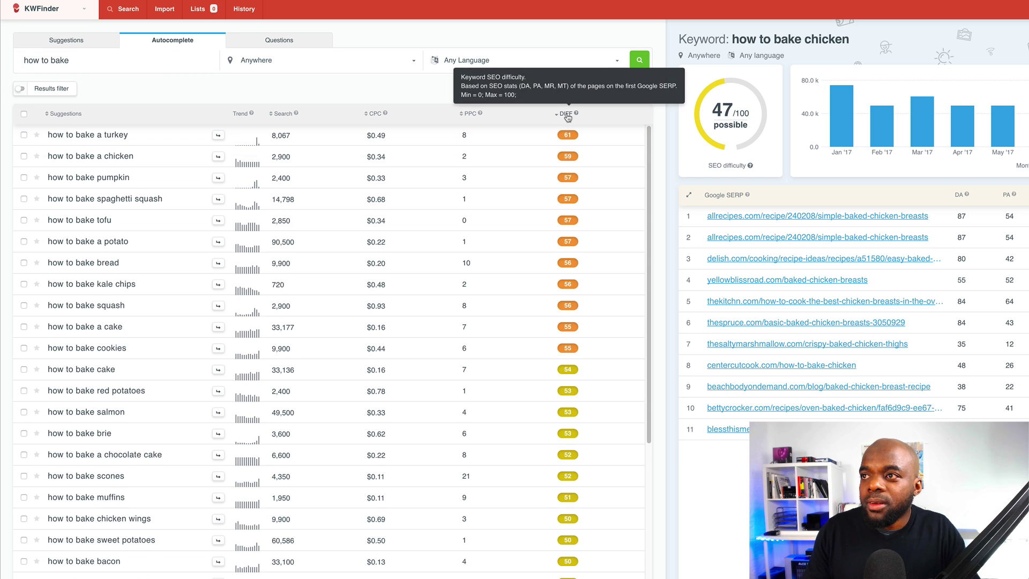
click(567, 115)
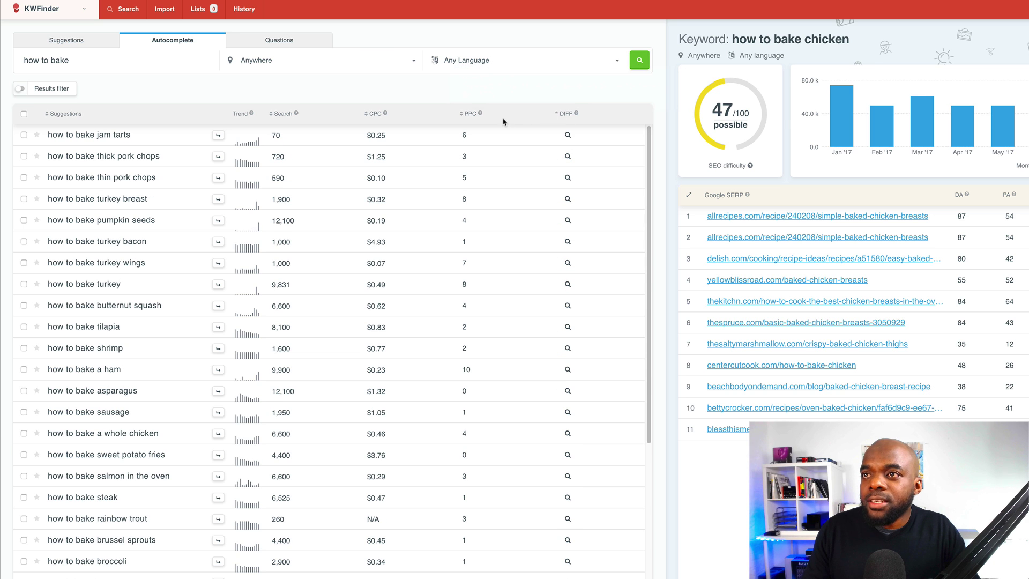
click(283, 115)
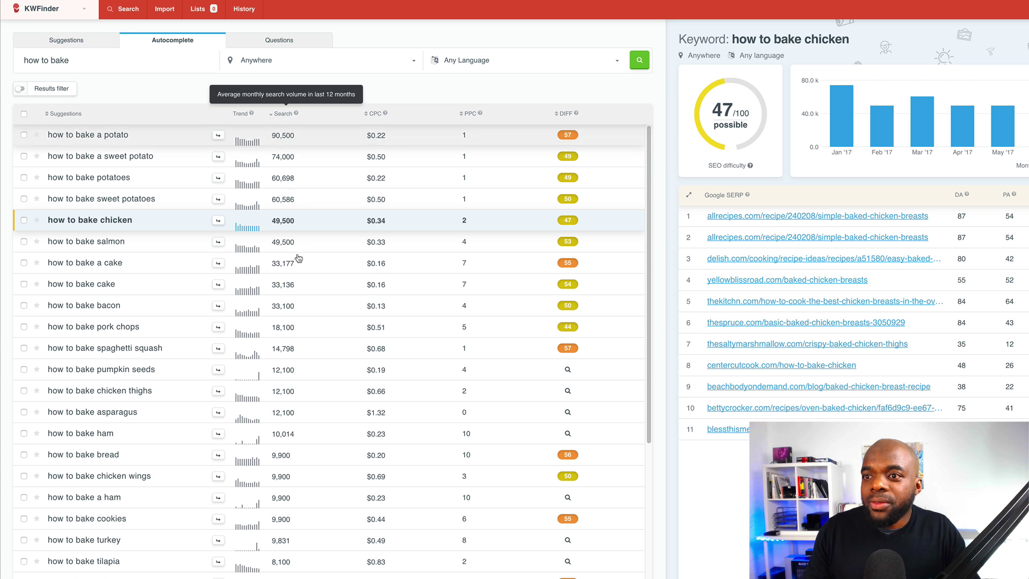
- Scroll through the sorted 'how to bake' Autocomplete results
scroll(302, 305, down, 5)
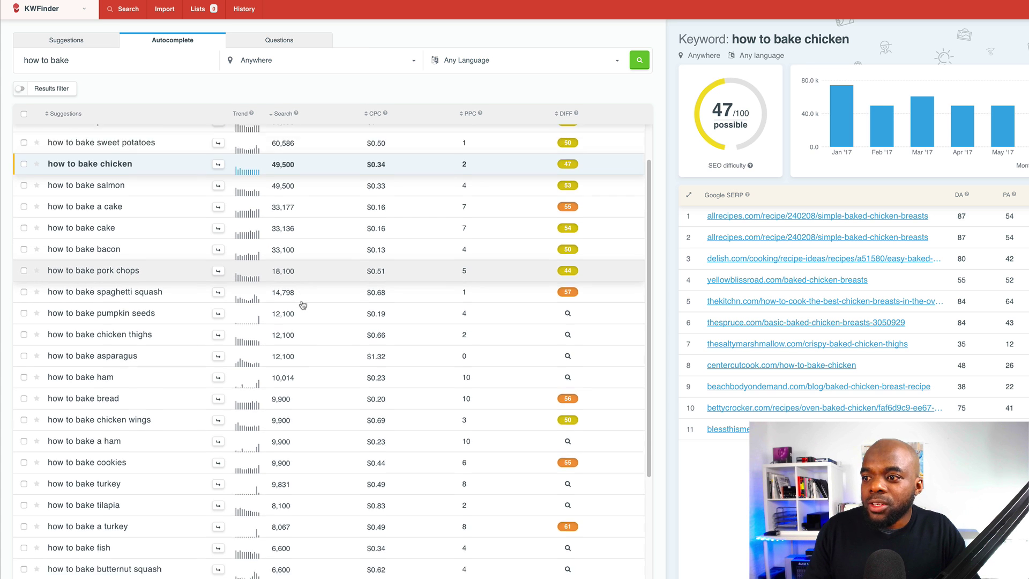
scroll(301, 304, down, 12)
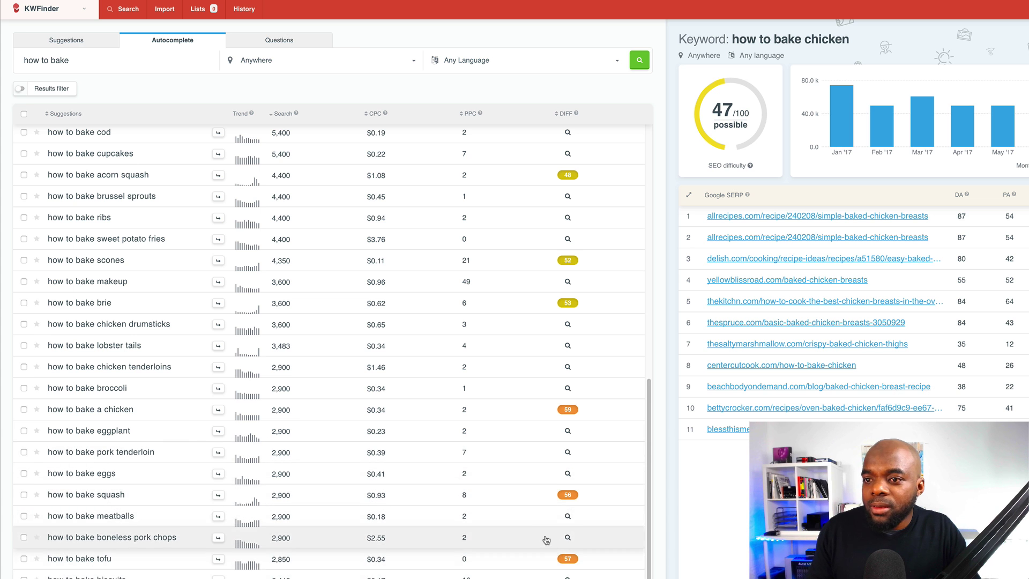
scroll(564, 553, down, 15)
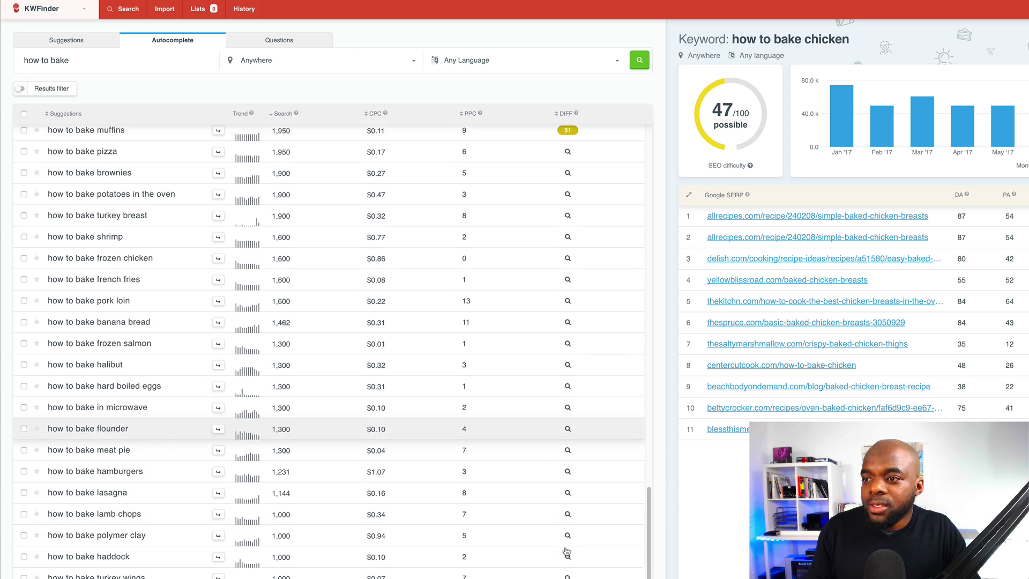
scroll(566, 552, down, 8)
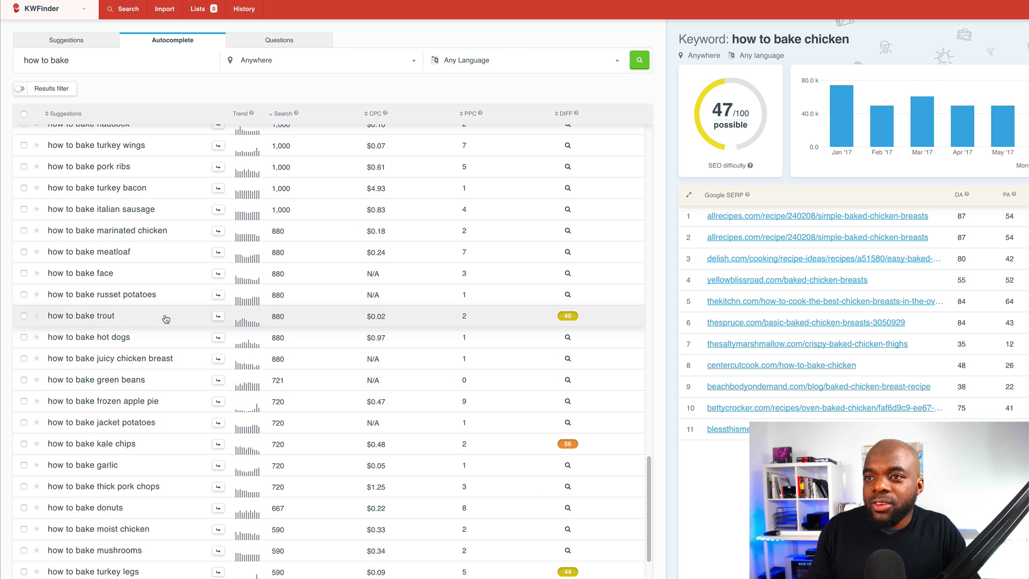
scroll(386, 415, down, 1)
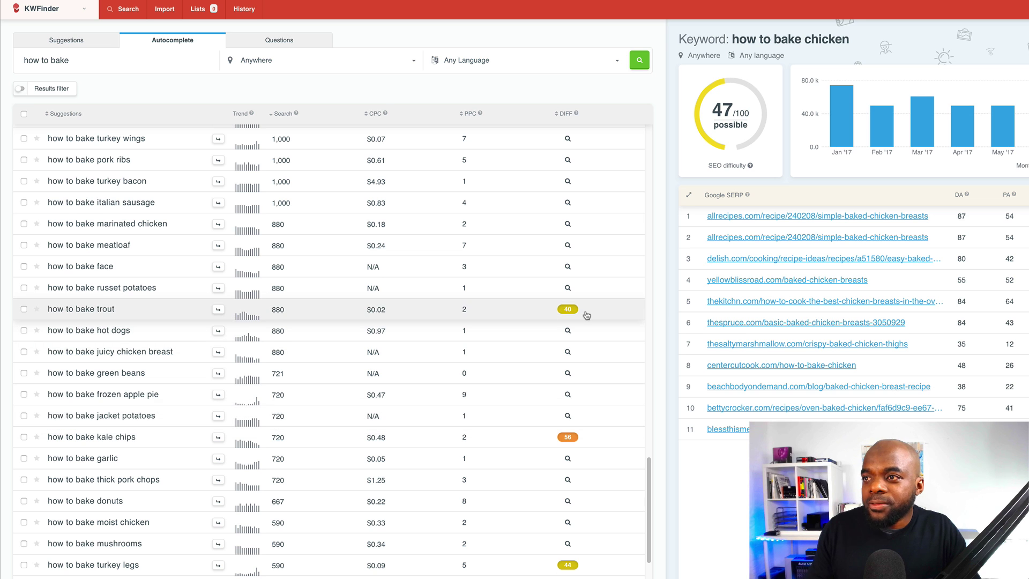
scroll(430, 448, down, 2)
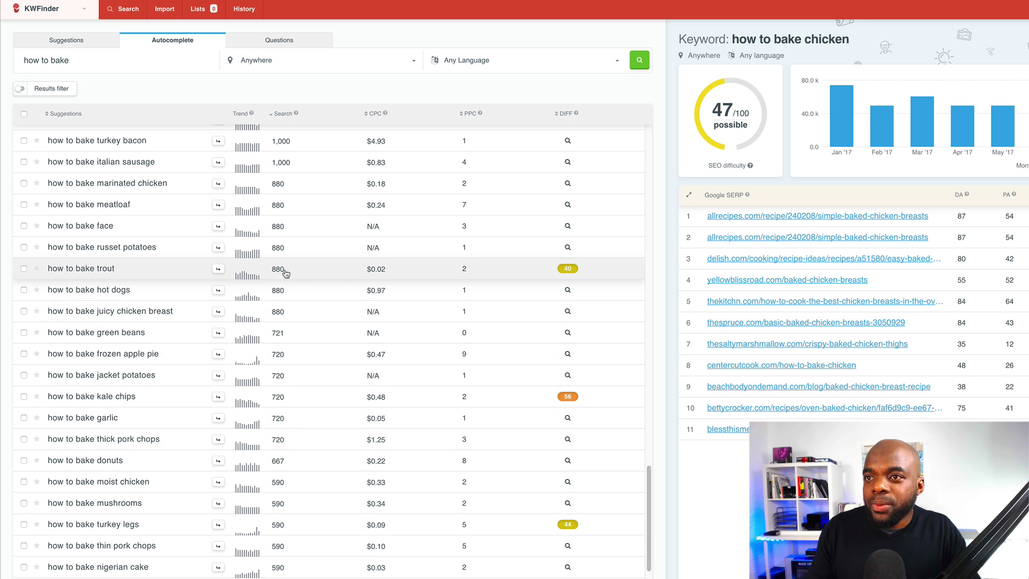
scroll(369, 429, down, 2)
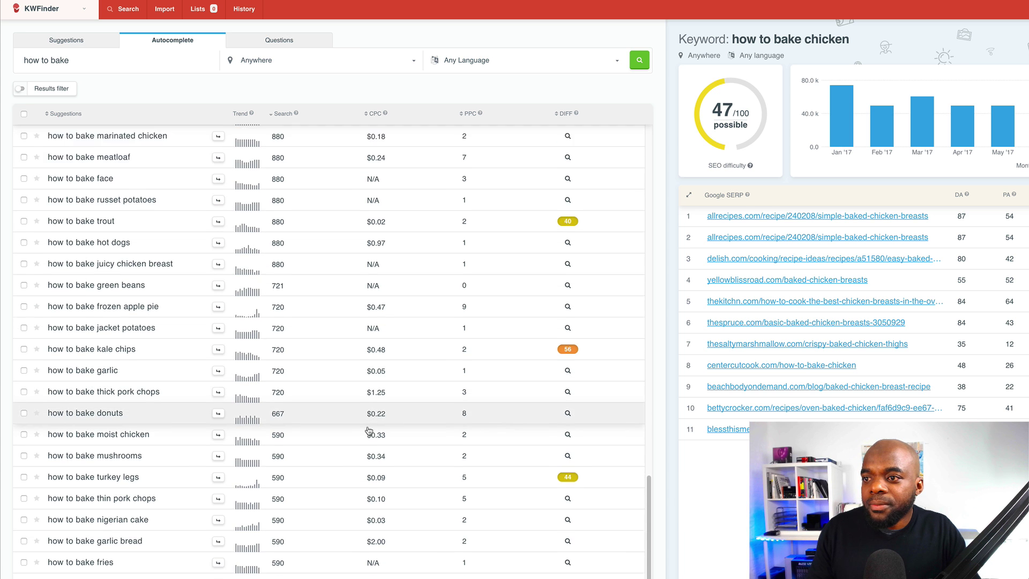
scroll(369, 430, down, 8)
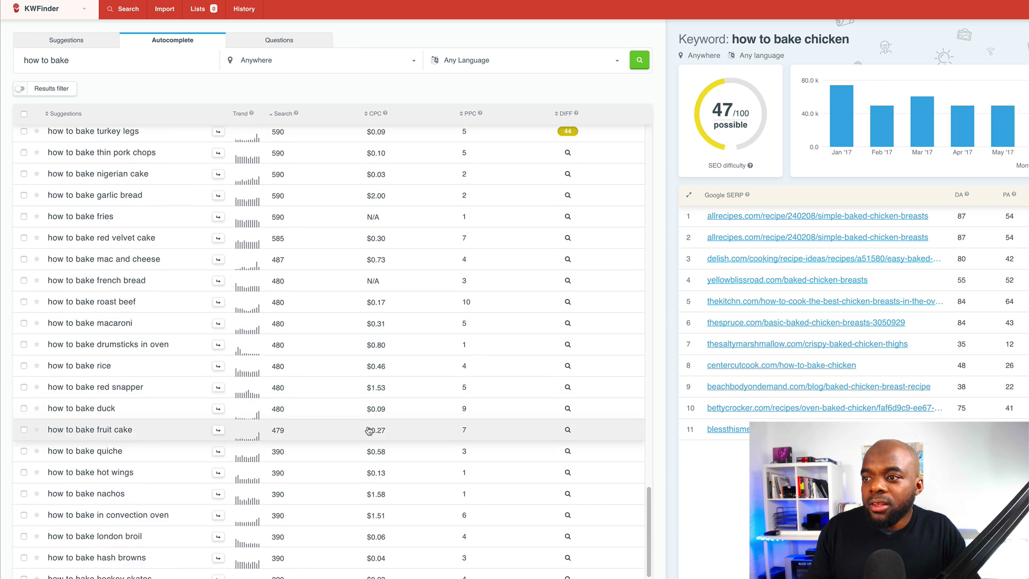
scroll(368, 430, down, 9)
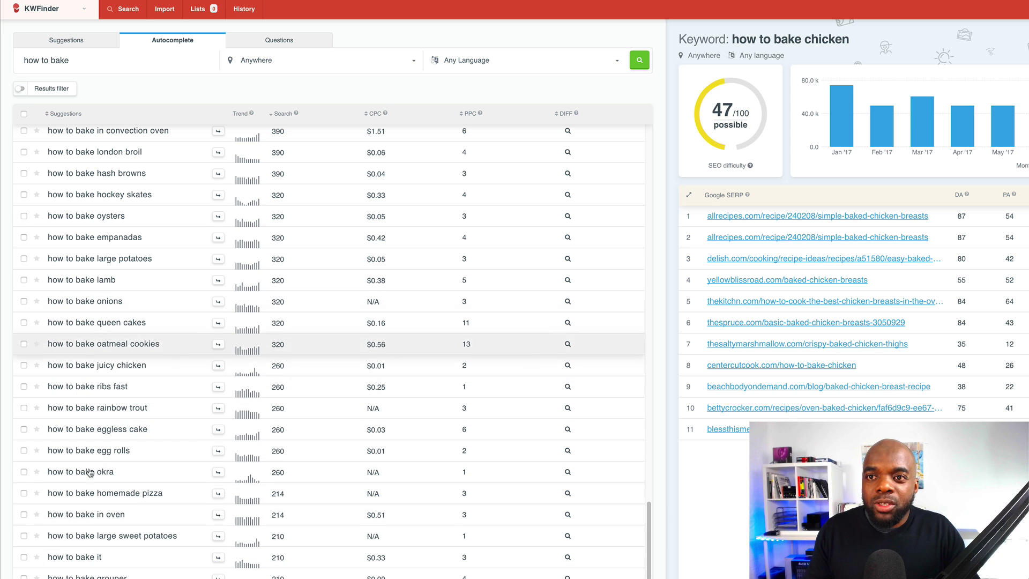
scroll(225, 429, up, 5)
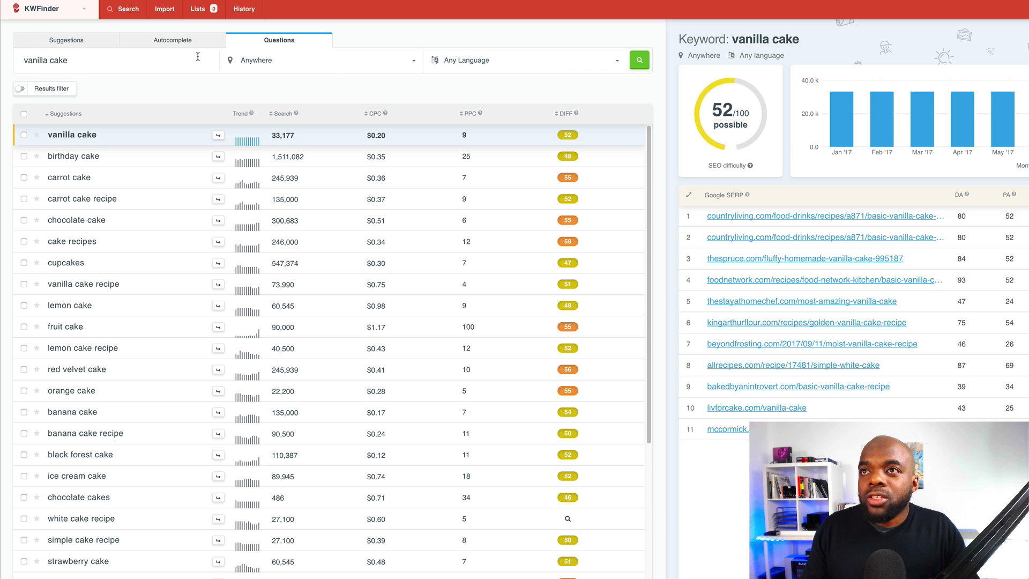
- List Suggestions for 'vanilla cake', showing 'moist vanilla cake recipe' at 9,900 searches
click(95, 43)
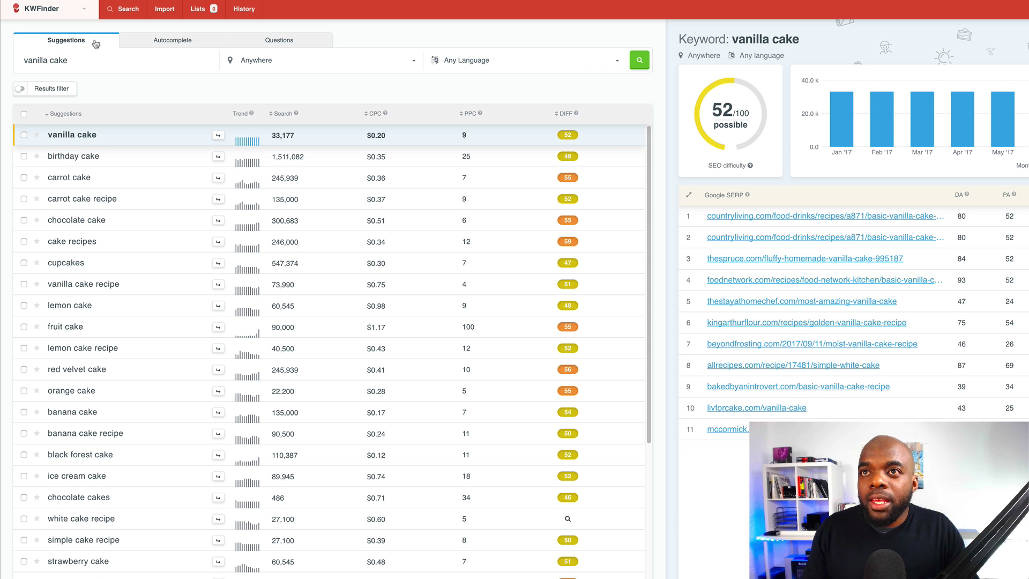
click(639, 62)
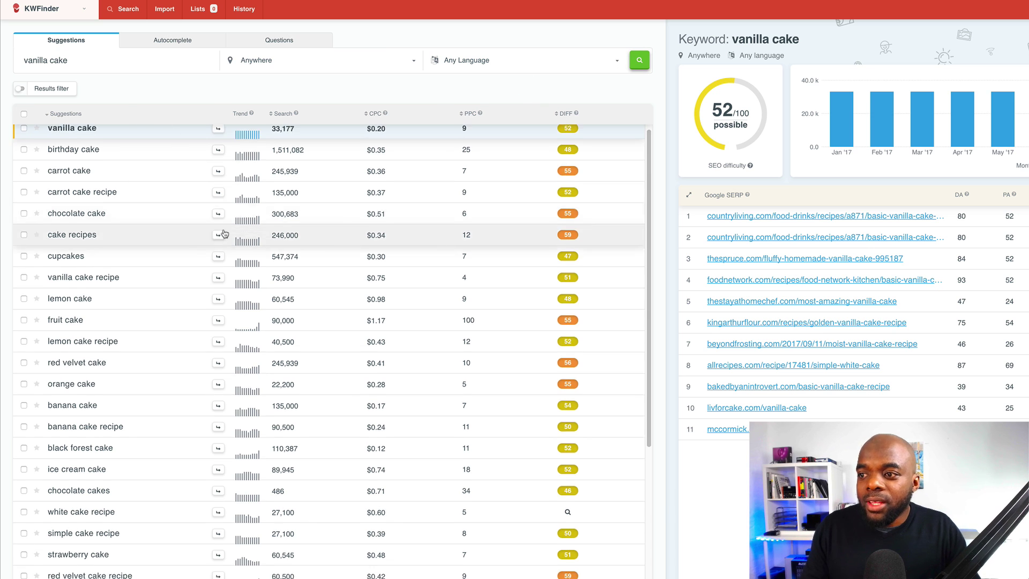
scroll(225, 232, down, 3)
scroll(225, 232, down, 4)
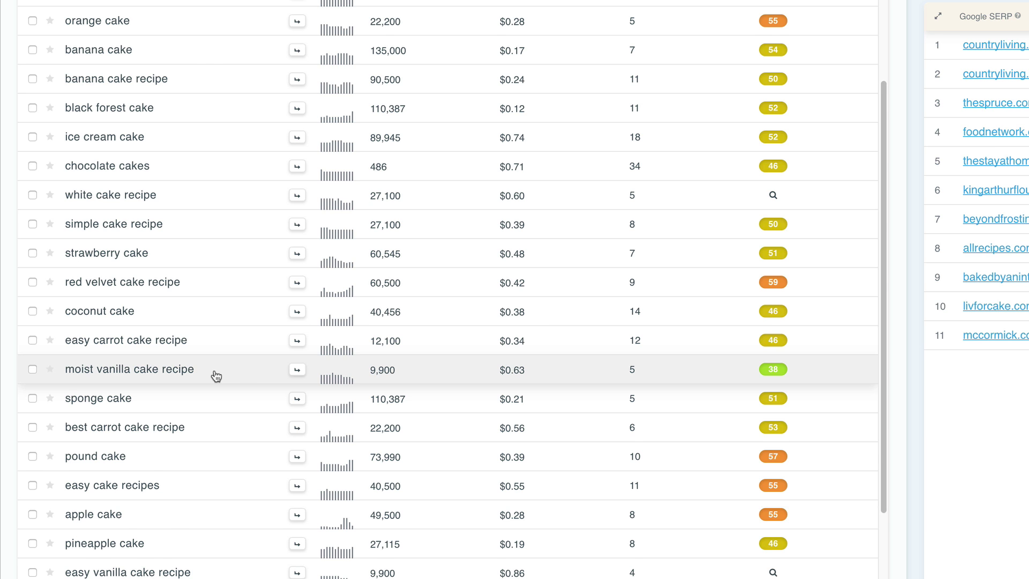
- Scroll the suggestions to review 'moist vanilla cake recipe' at difficulty 47/100
scroll(241, 120, down, 15)
scroll(241, 126, down, 2)
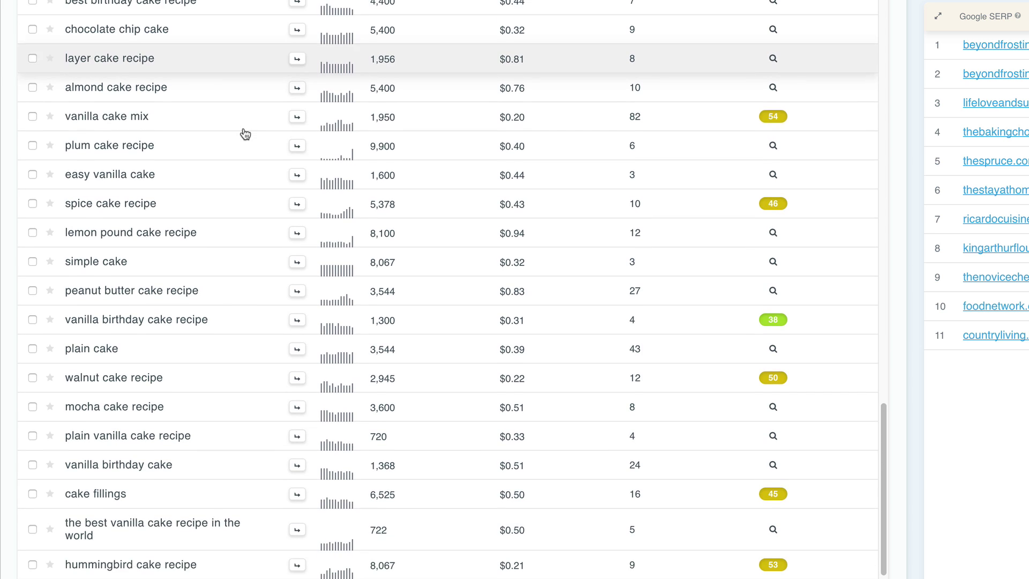
scroll(244, 134, down, 1)
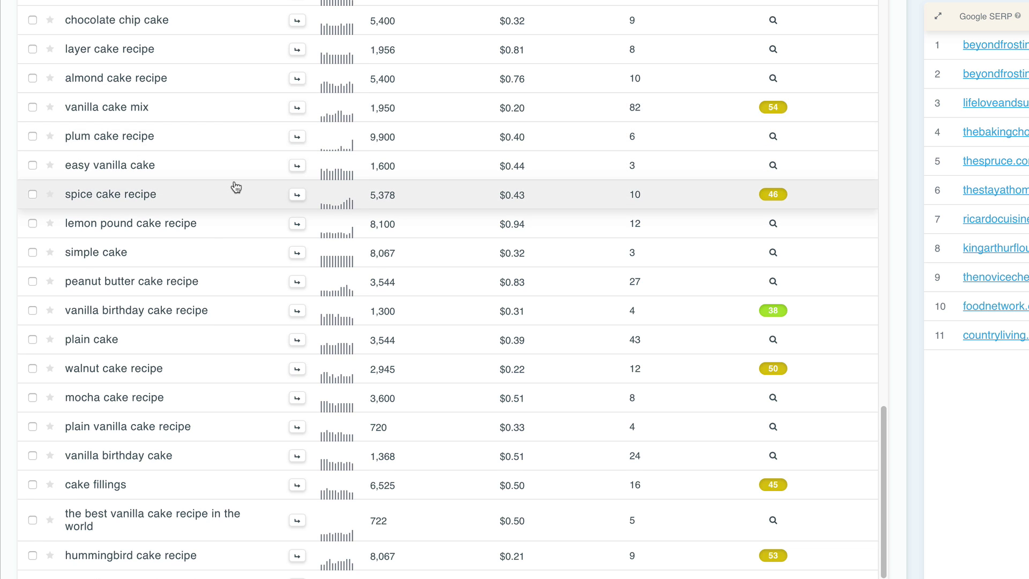
scroll(235, 184, down, 1)
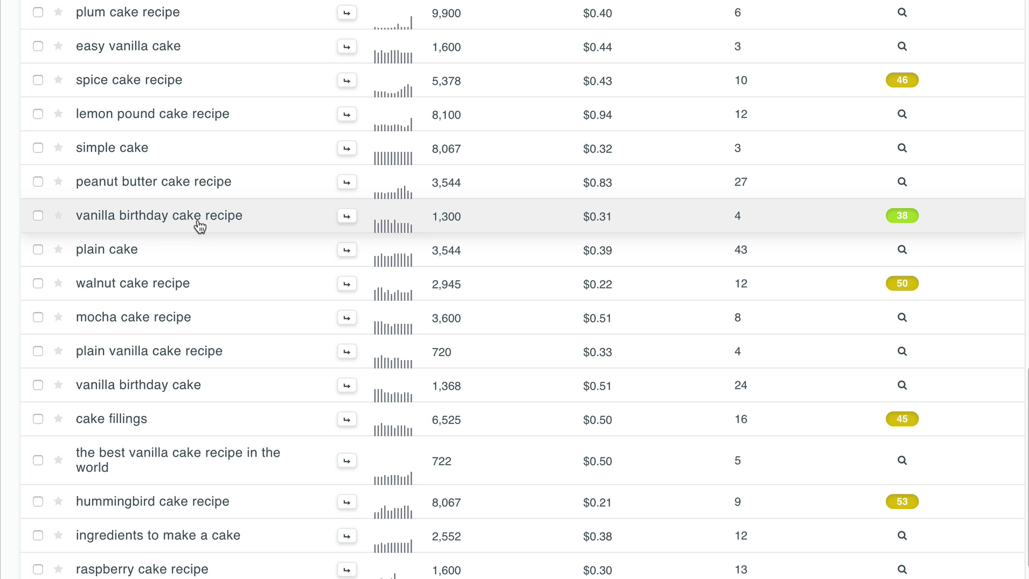
scroll(329, 305, down, 2)
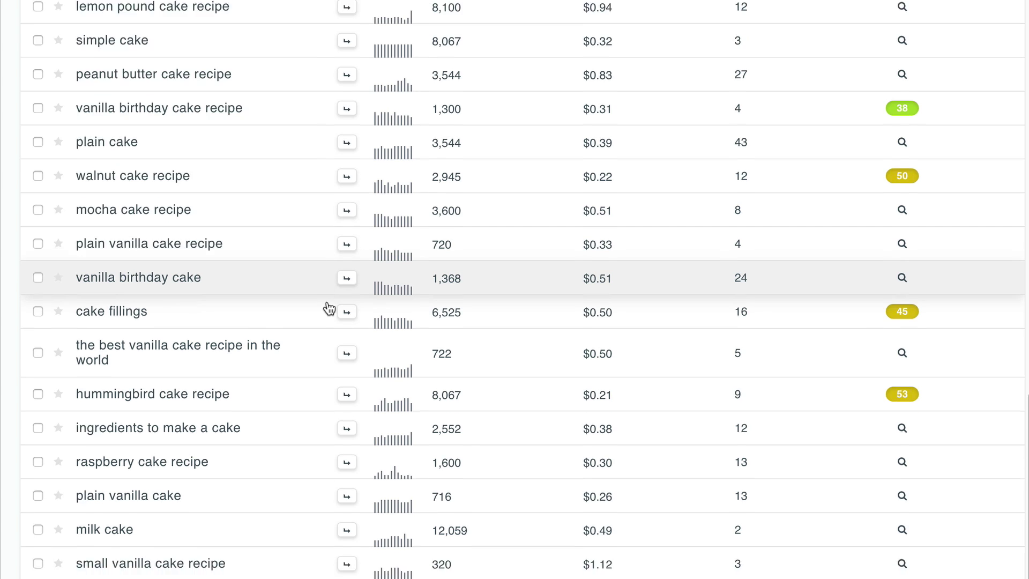
scroll(329, 310, down, 10)
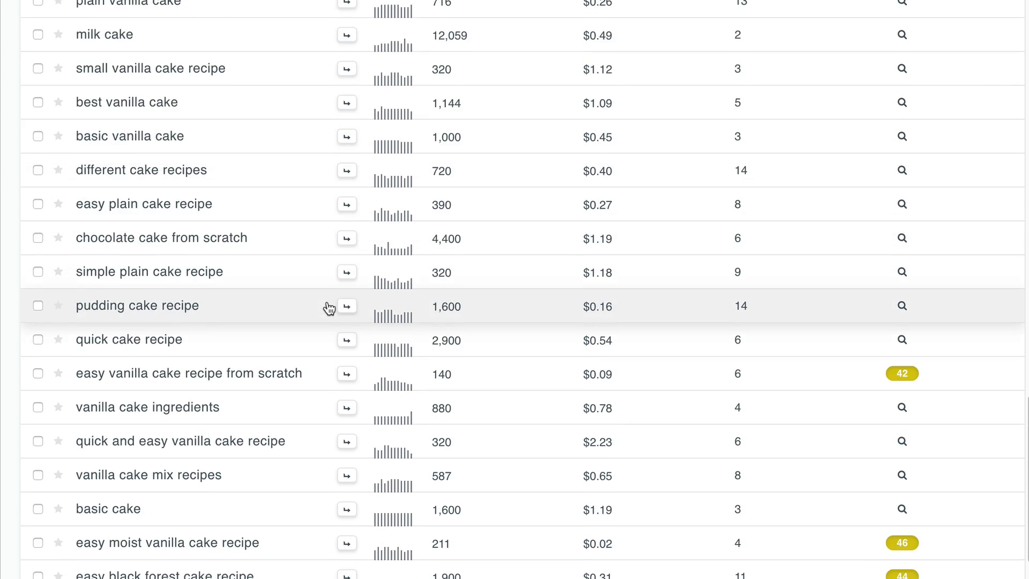
scroll(329, 309, down, 1)
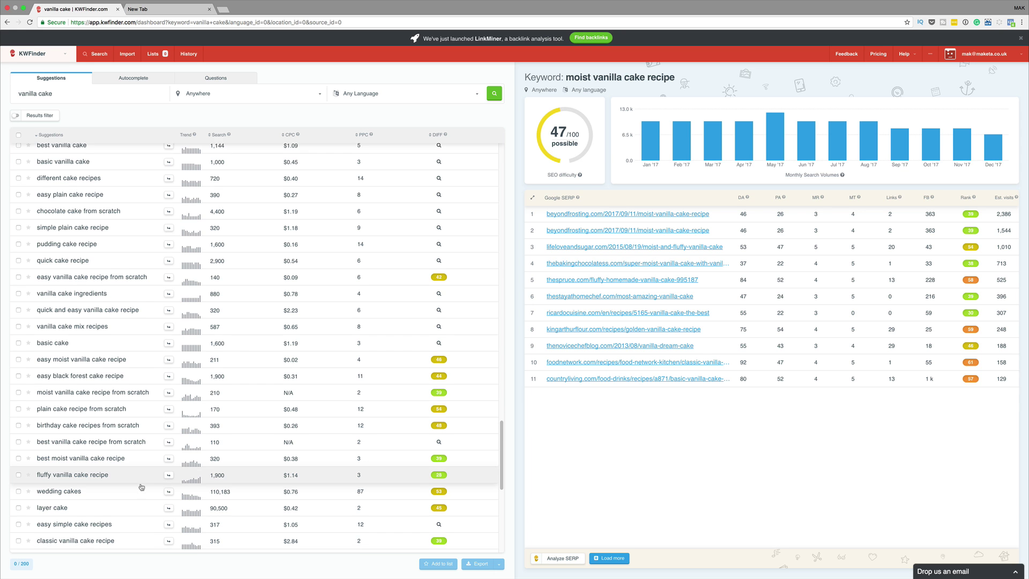
scroll(141, 487, down, 3)
scroll(141, 487, down, 2)
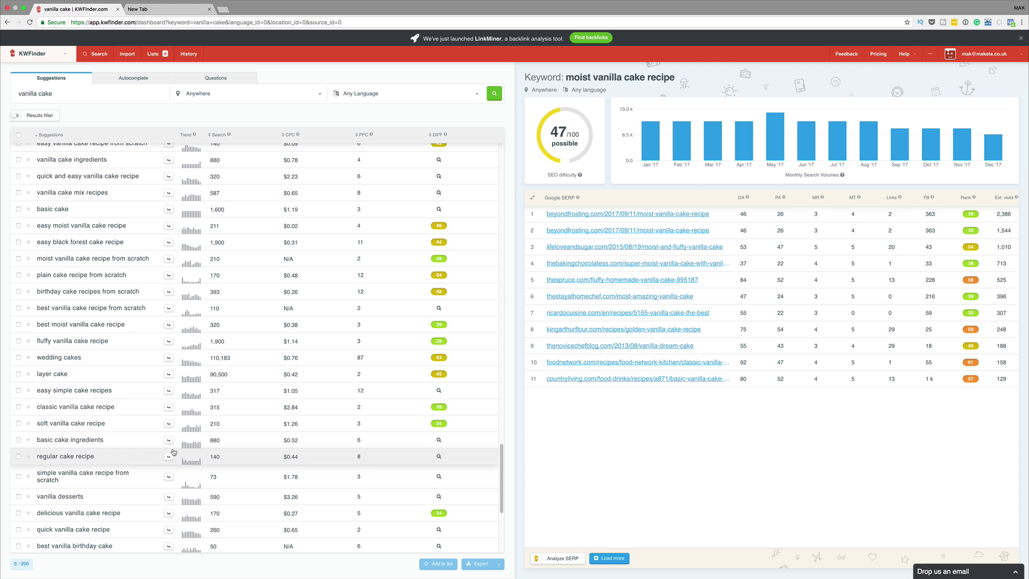
scroll(155, 407, up, 1)
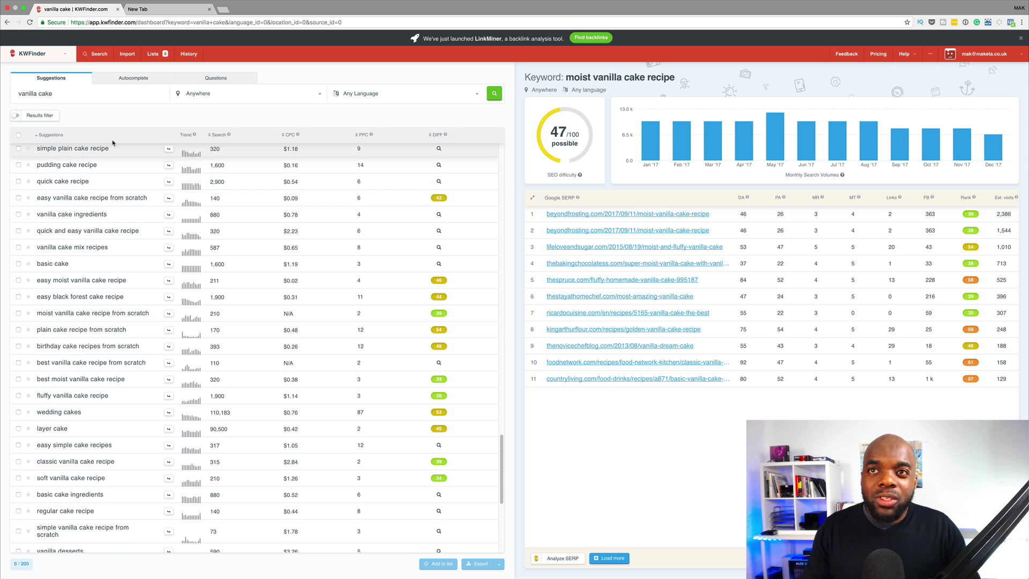
scroll(115, 147, up, 3)
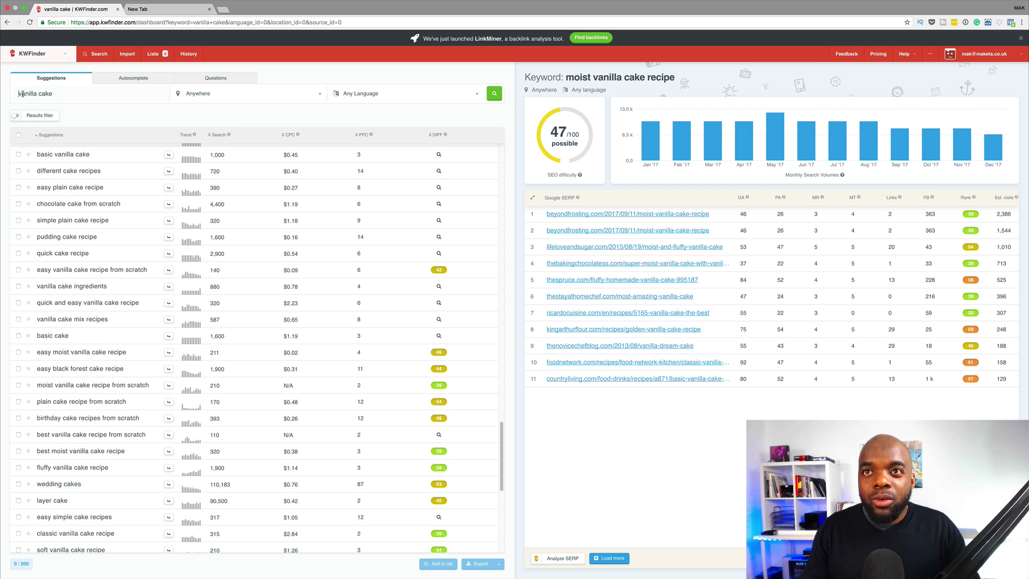